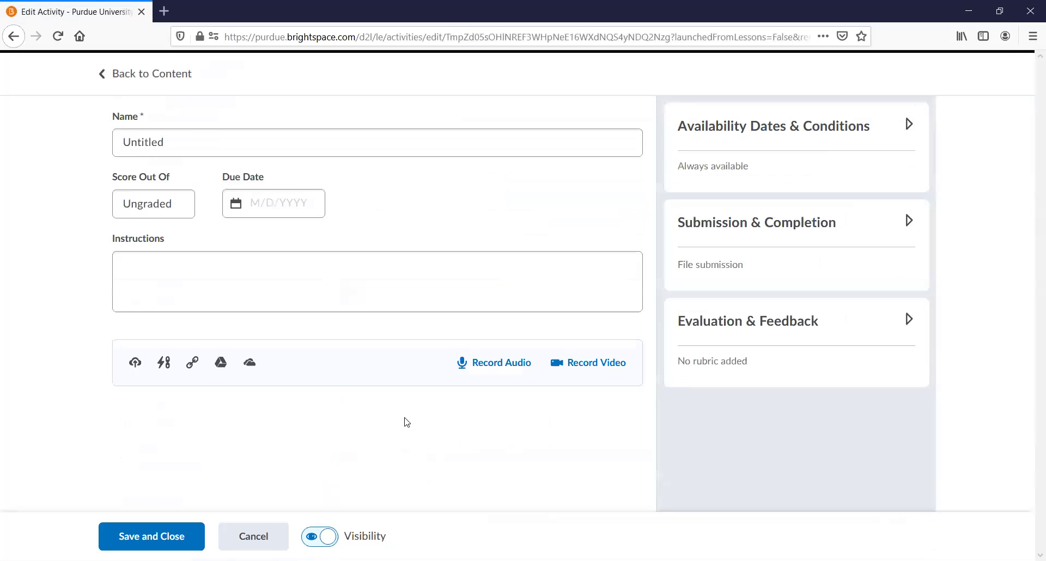
Replace the untitled assignment's name with "HW"
click(214, 139)
drag(207, 139, 98, 137)
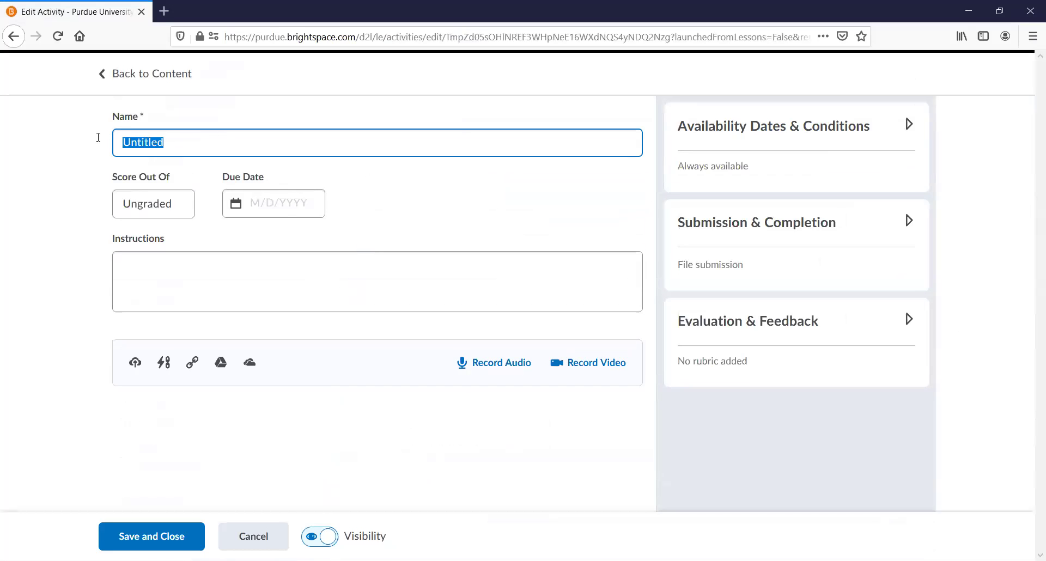
text(HW)
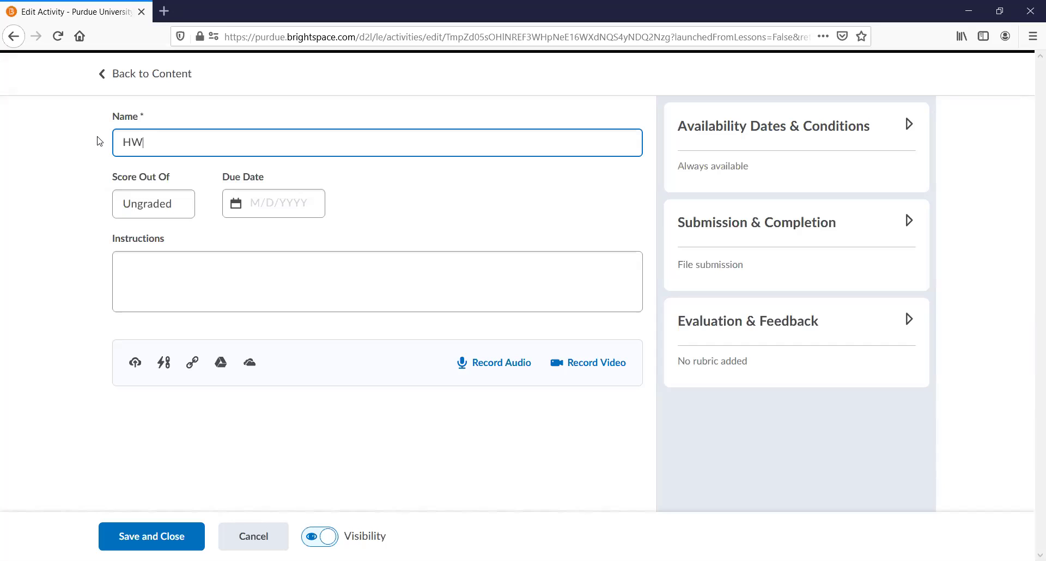
Begin the assignment instructions with the line "Using grep and awk, do the folowing:" and start a new paragraph
click(151, 292)
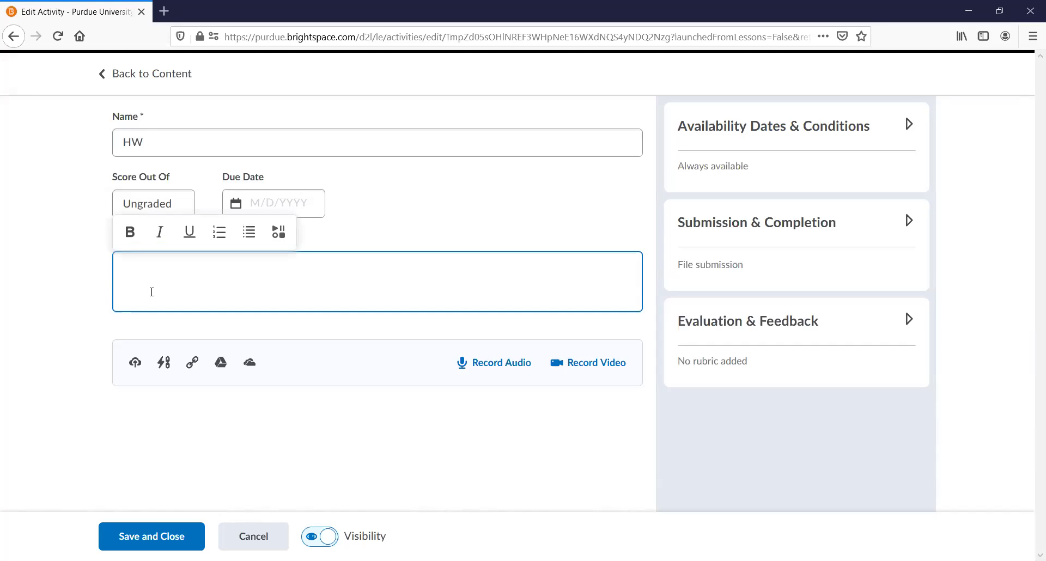
text(Using)
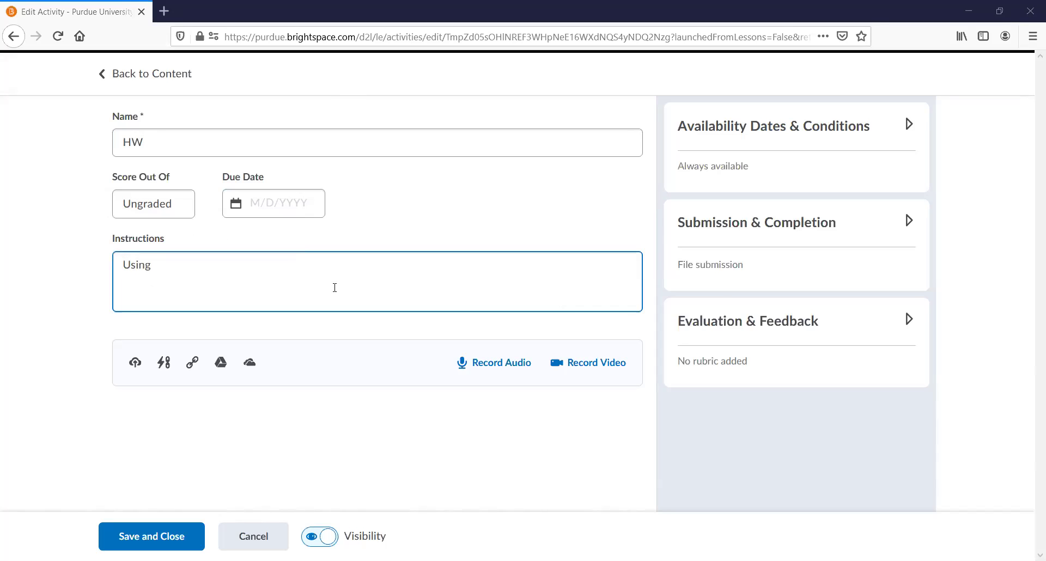
text(gr)
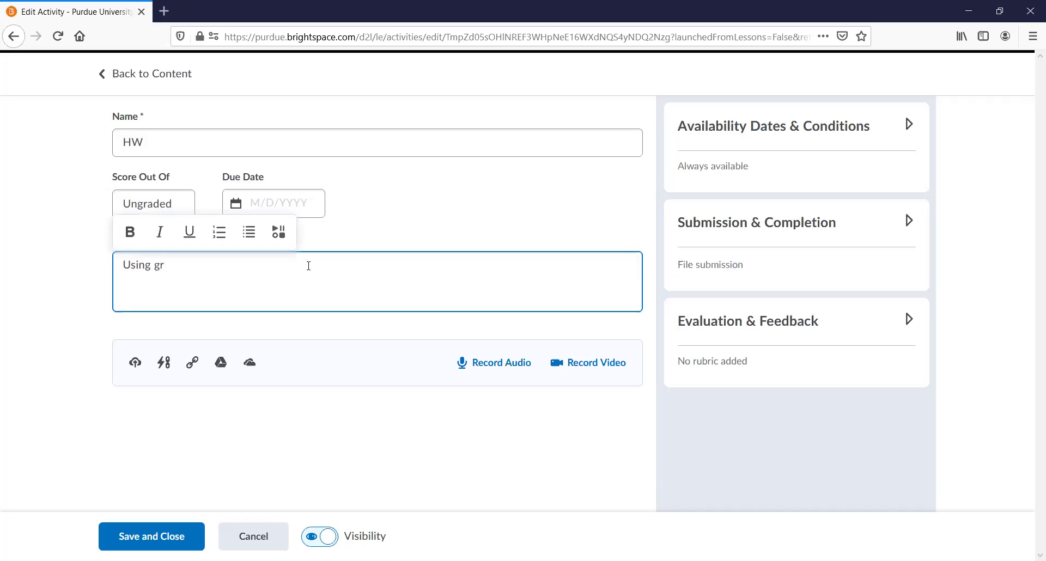
text(ep and awk,)
text(do the folowing)
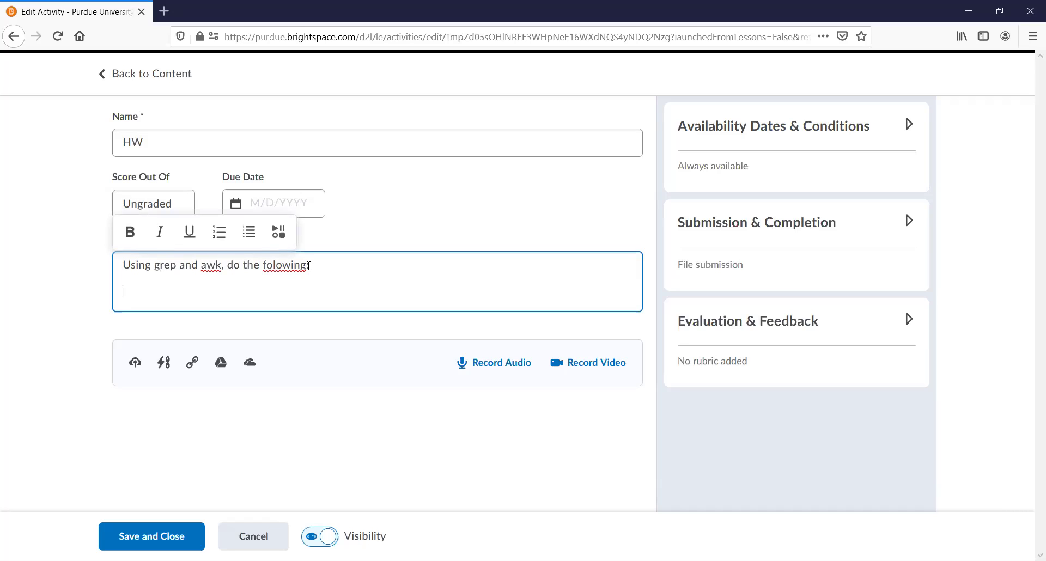
Start the second instructions paragraph with "The division director of your company wants to know what percentage of the total"
text(The division director )
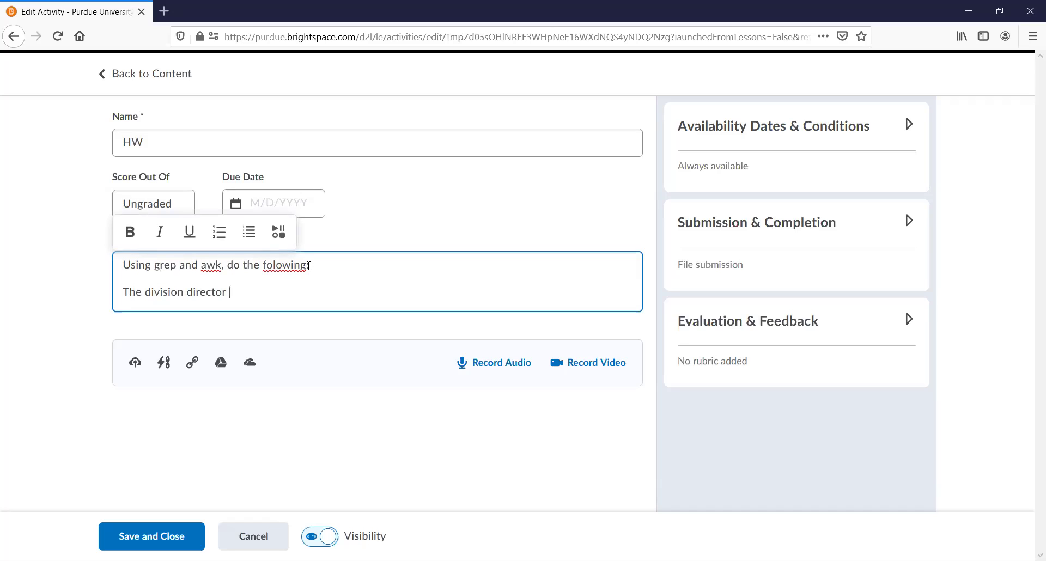
text(of your company)
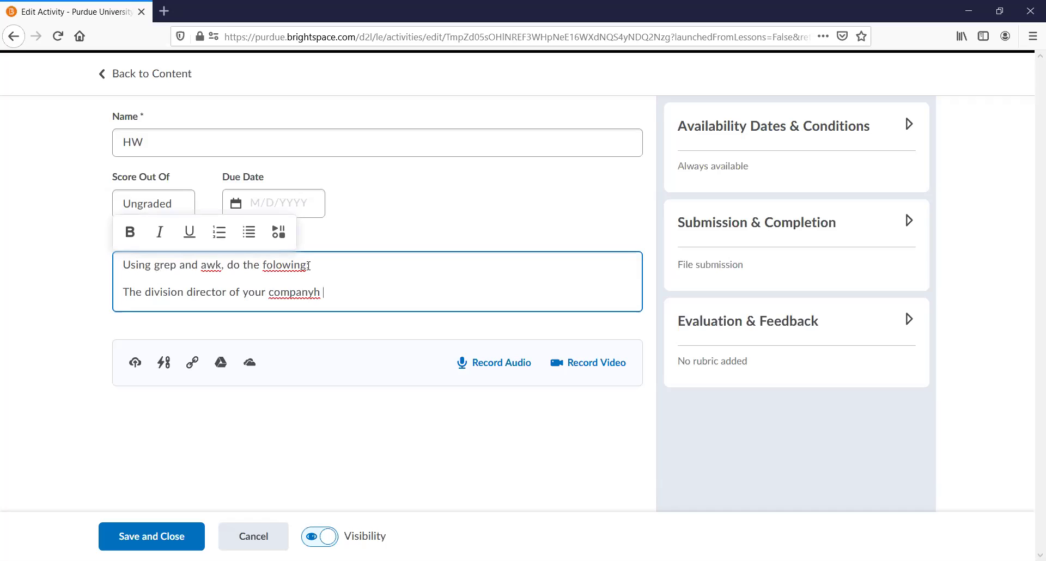
text( wants to know)
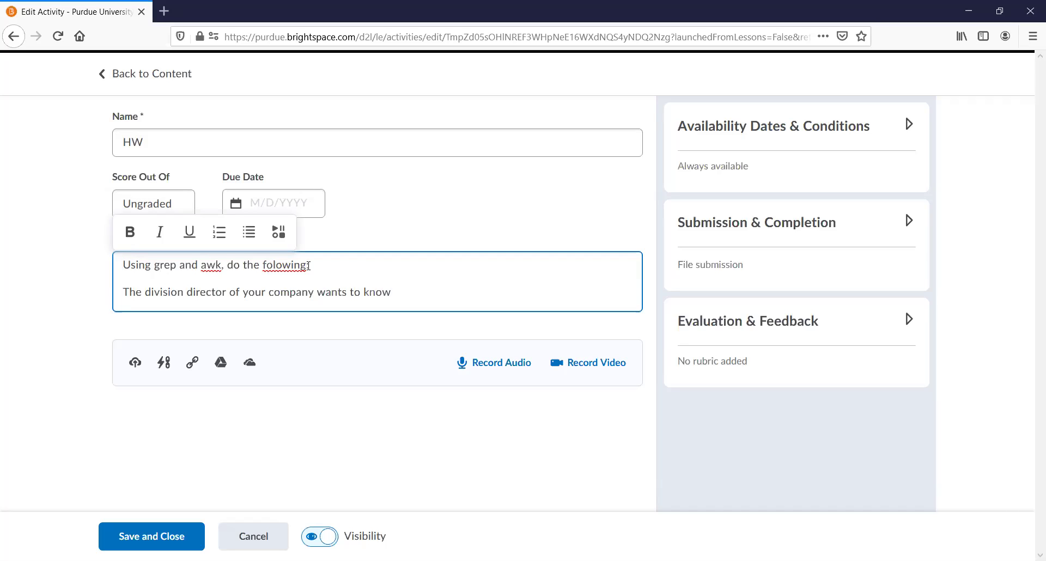
text( what percentage of the total)
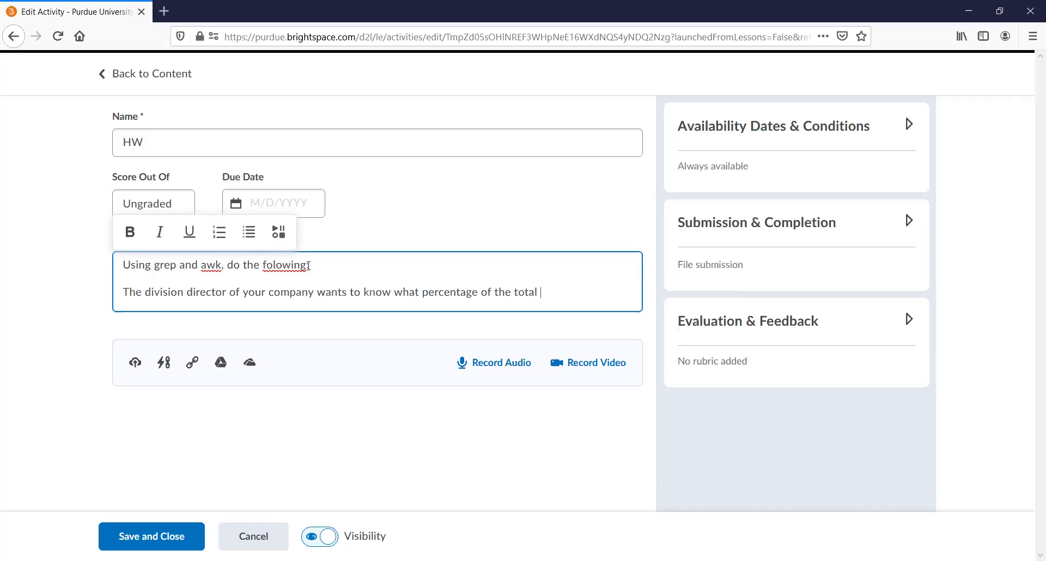
Complete the instructions sentence with "disk space in your sever is used by the chem group or user X."
text(disk space in your sever )
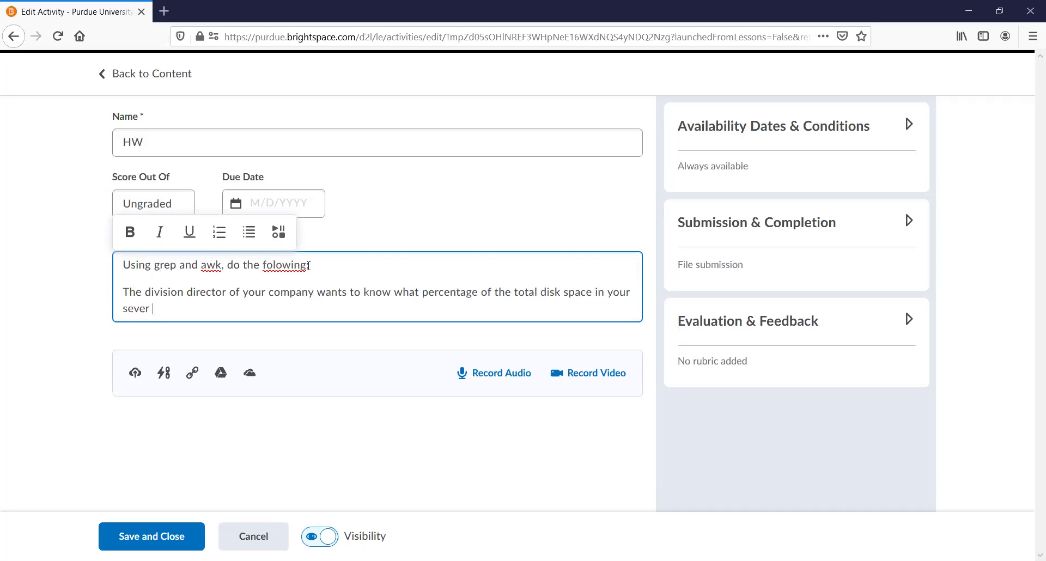
text(is used by the chem group or )
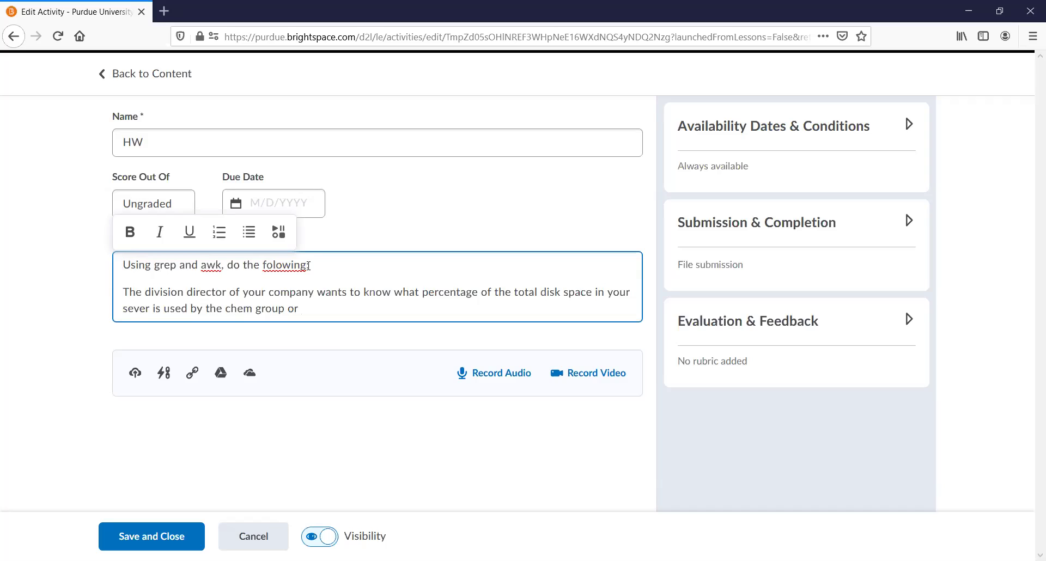
text(user X.)
drag(478, 293, 394, 299)
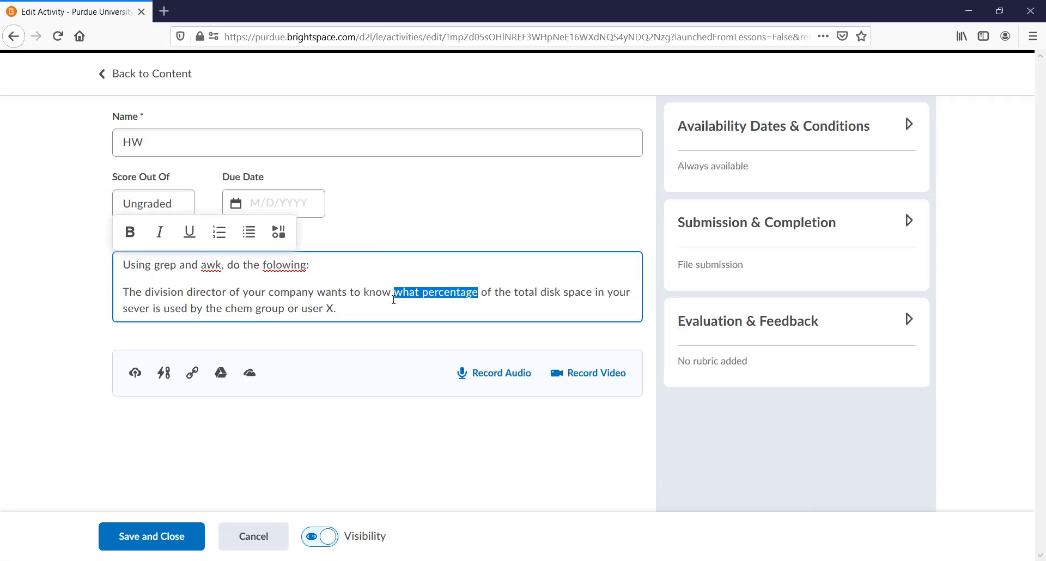
click(378, 316)
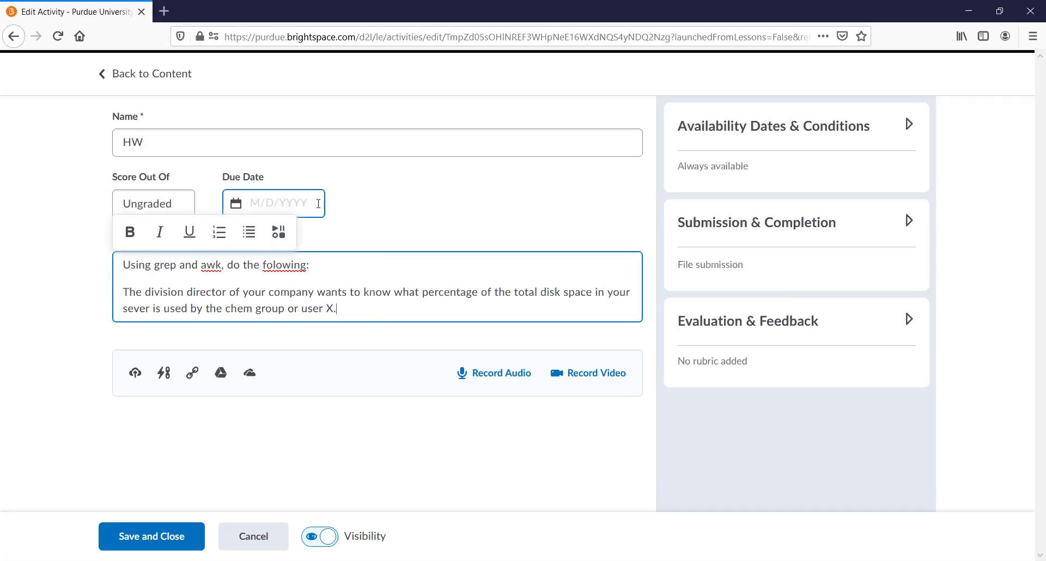
Extend the assignment's name to "HW_grep_awk"
click(368, 205)
click(203, 143)
text(_gr)
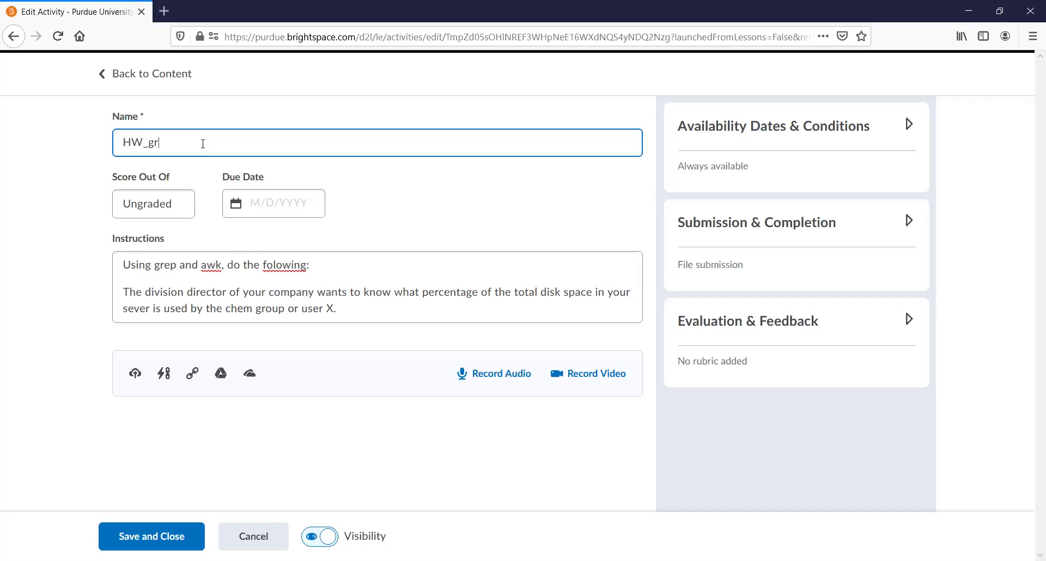
text(ep_awk)
Set the assignment's score to 100 points and its due date to 2/24/2021 at 10:00 PM
click(172, 202)
text(100)
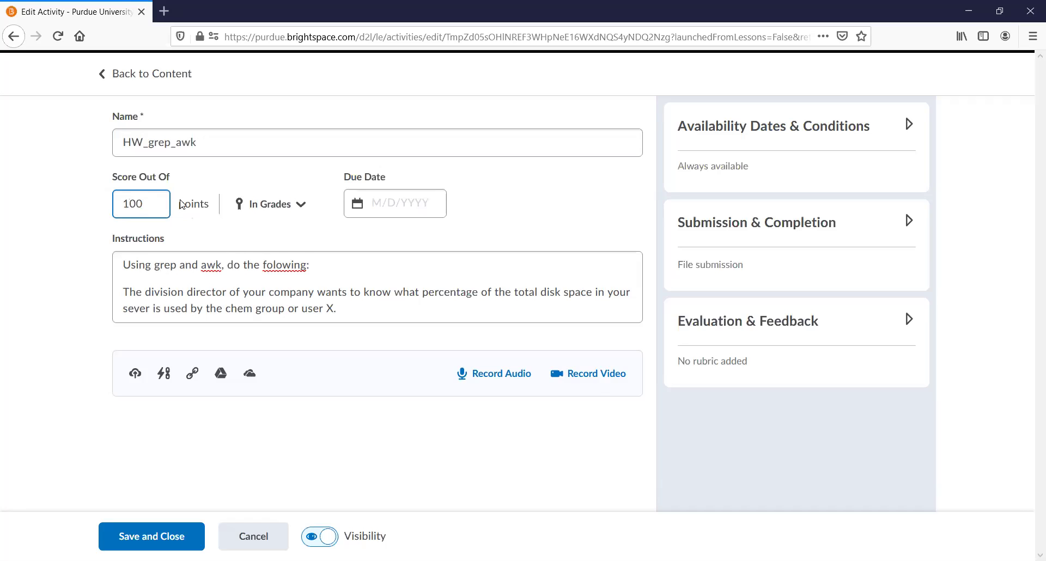
click(368, 243)
click(391, 205)
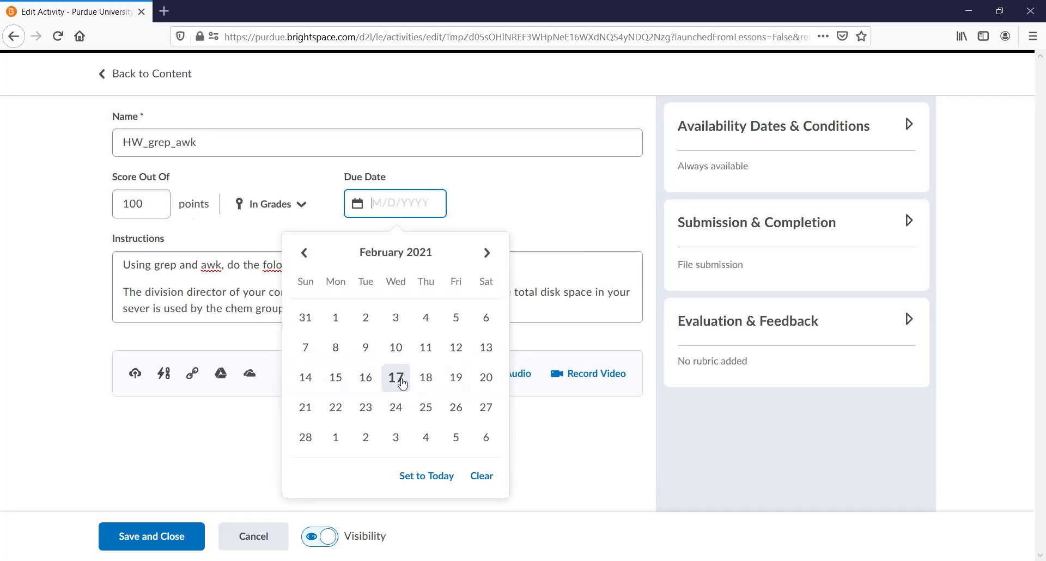
click(396, 407)
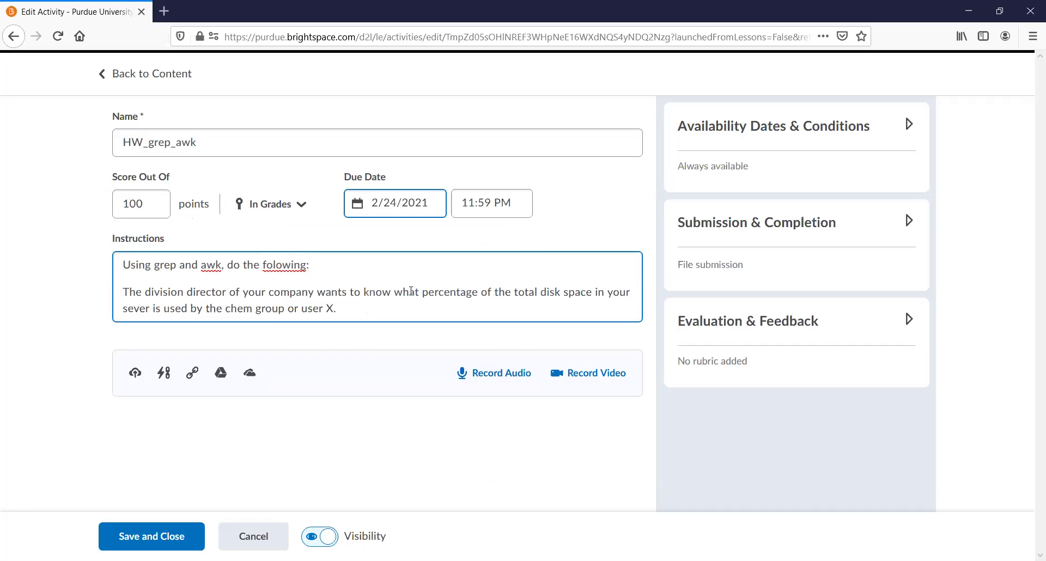
click(515, 202)
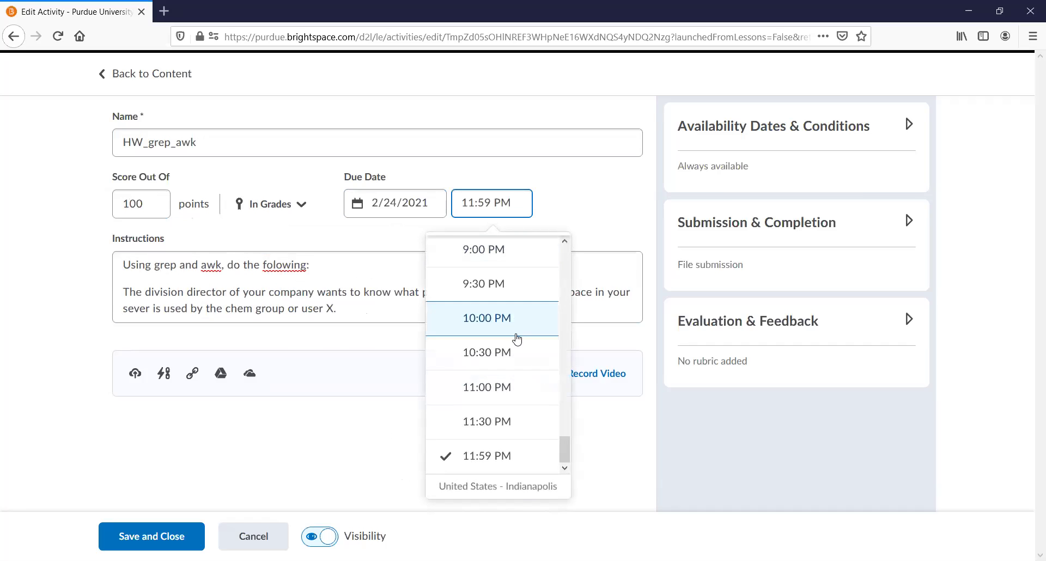
click(507, 321)
Make the assignment available from 2/16/2021 until 2/27/2021, and save and close it
click(909, 126)
click(740, 207)
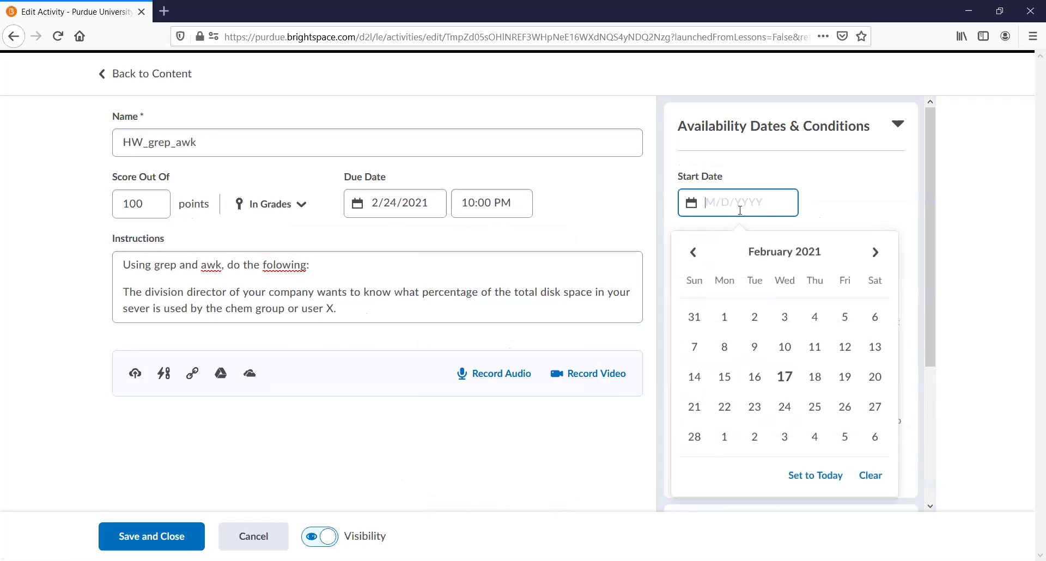
click(755, 377)
click(756, 267)
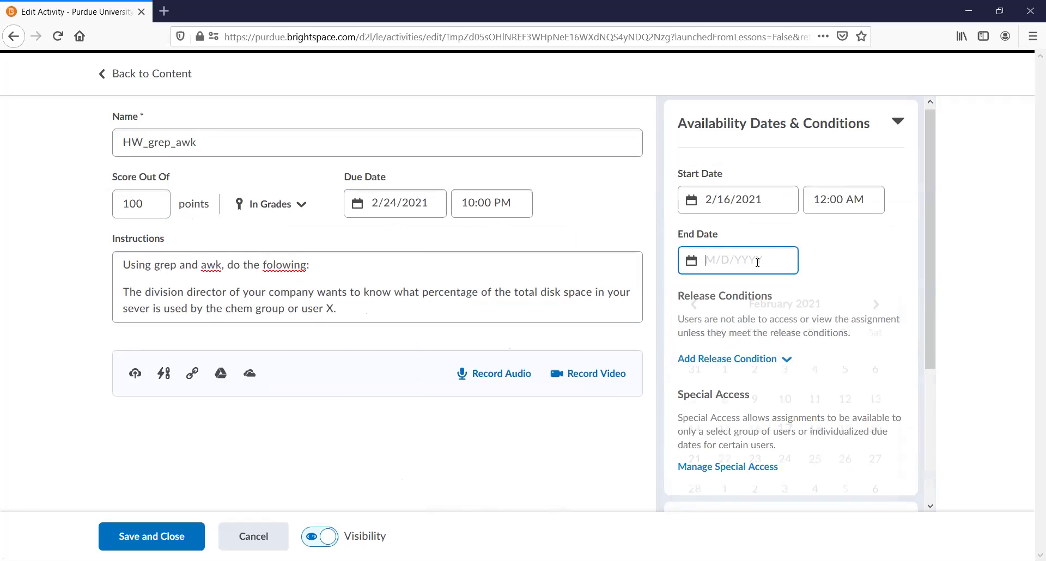
click(875, 432)
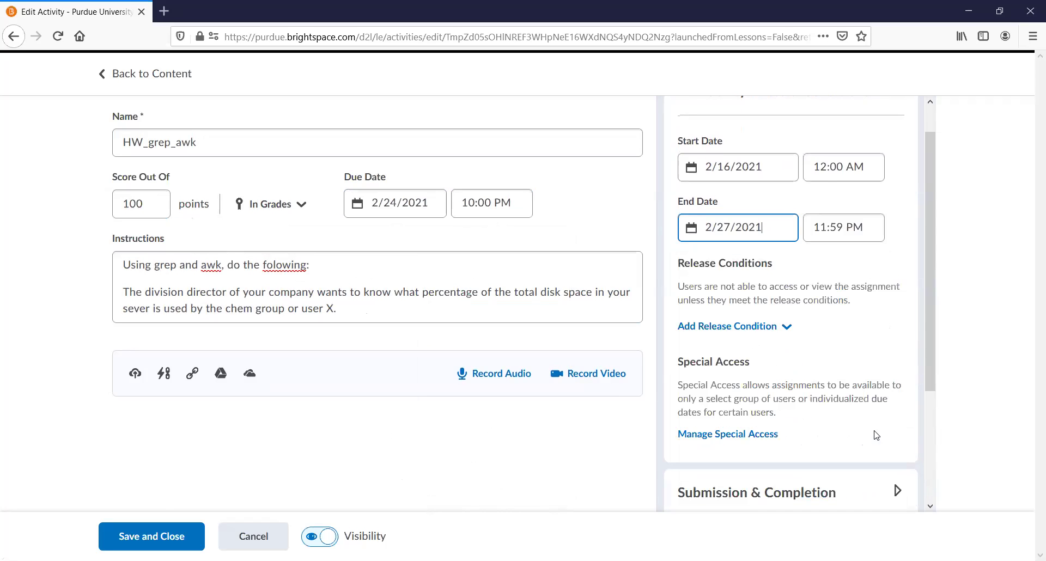
click(152, 536)
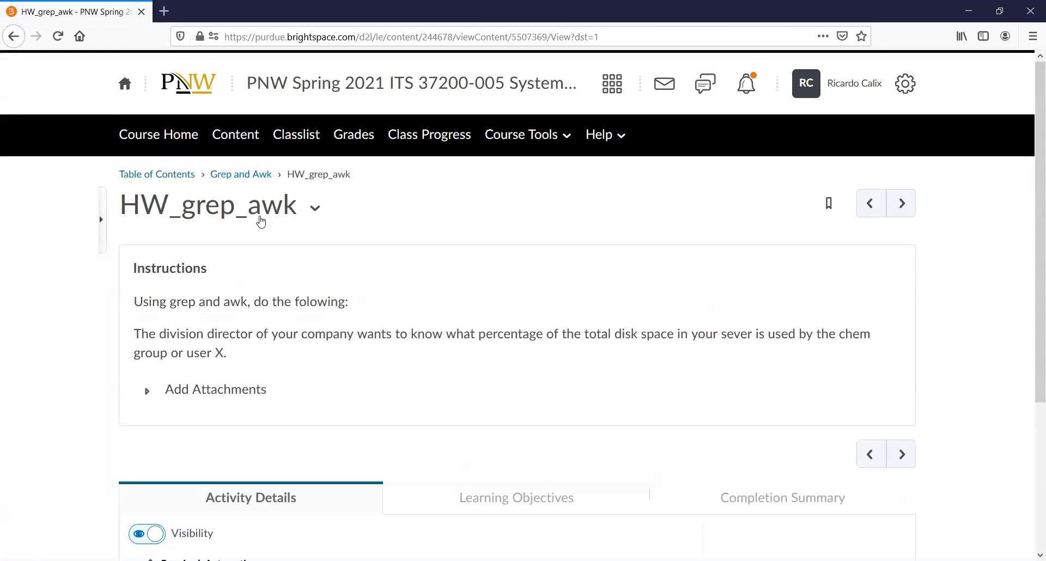
Return to the course's table of contents and create a new assignment in the Grep and Awk module
click(184, 186)
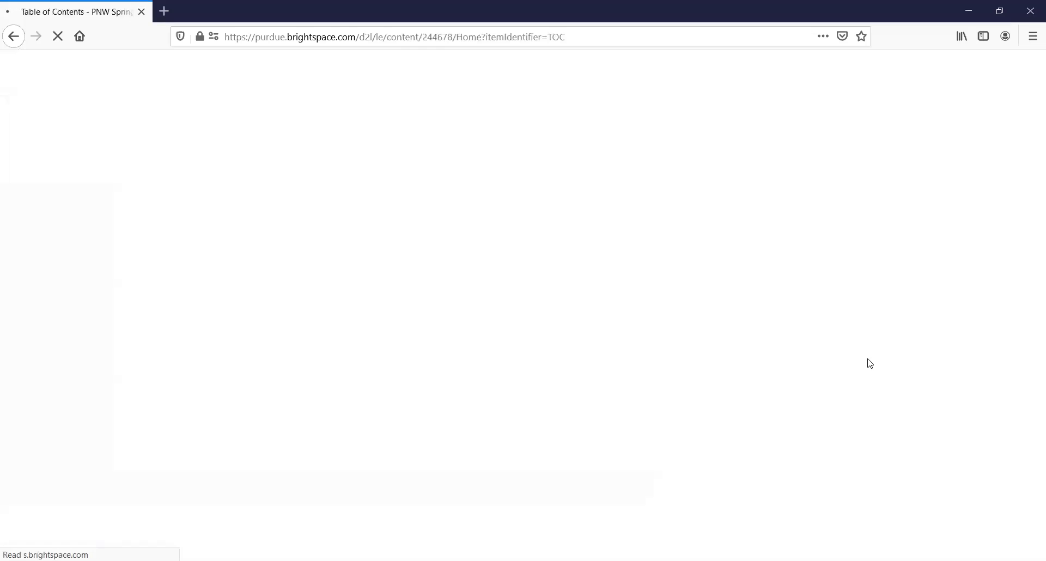
scroll(995, 402, down, 8)
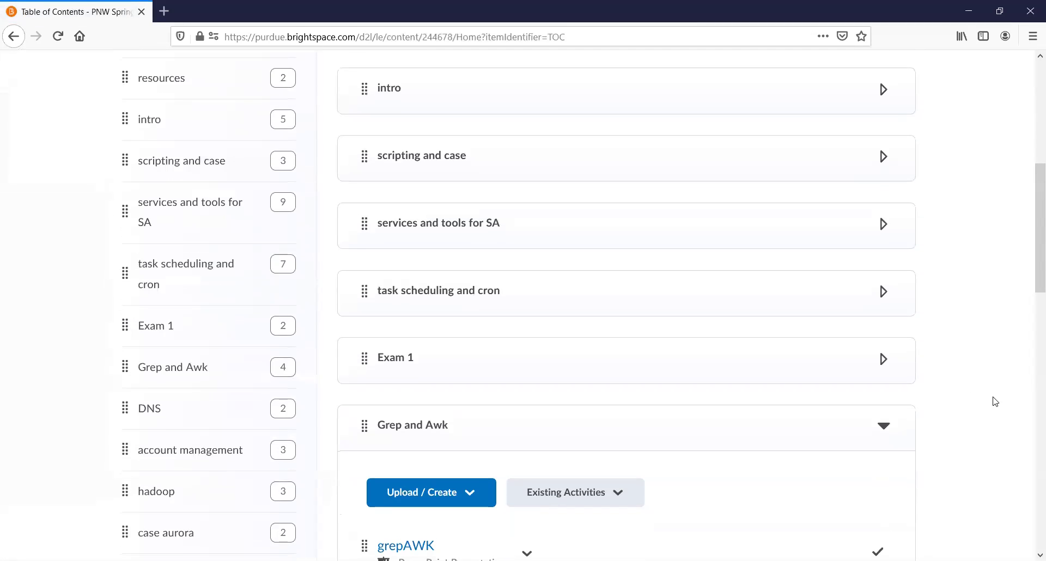
scroll(995, 402, down, 5)
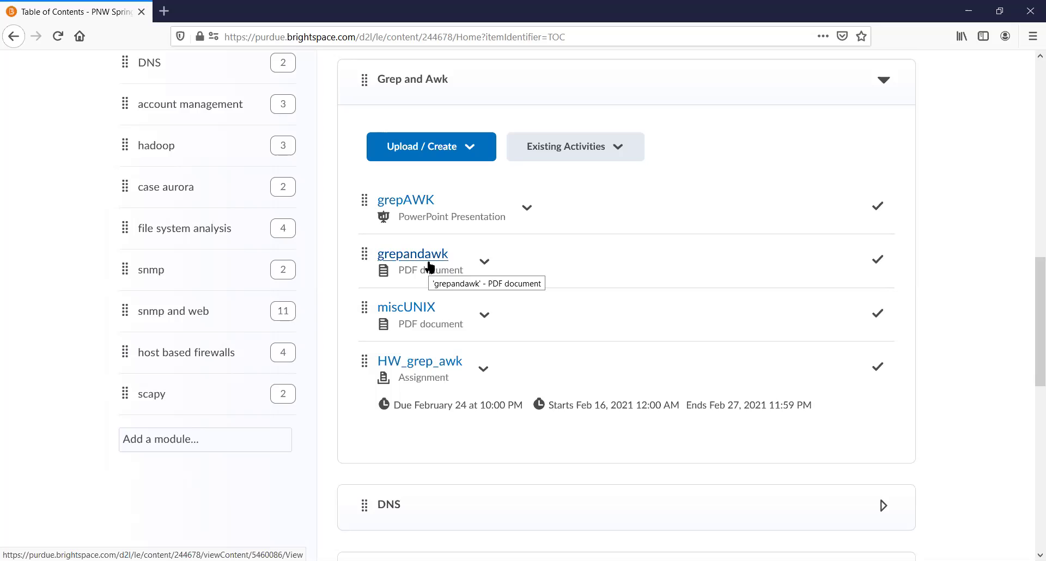
click(423, 155)
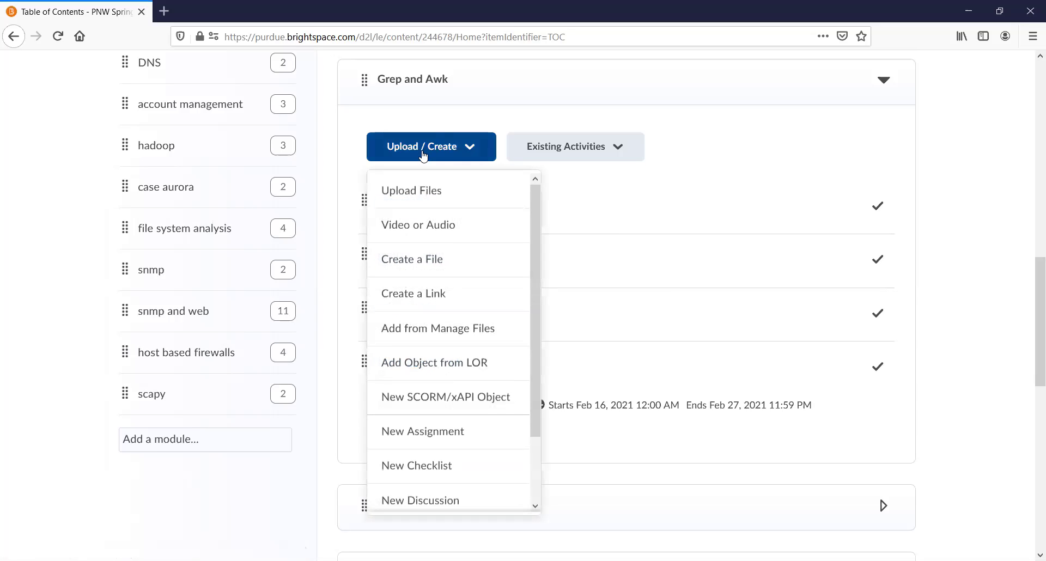
click(434, 430)
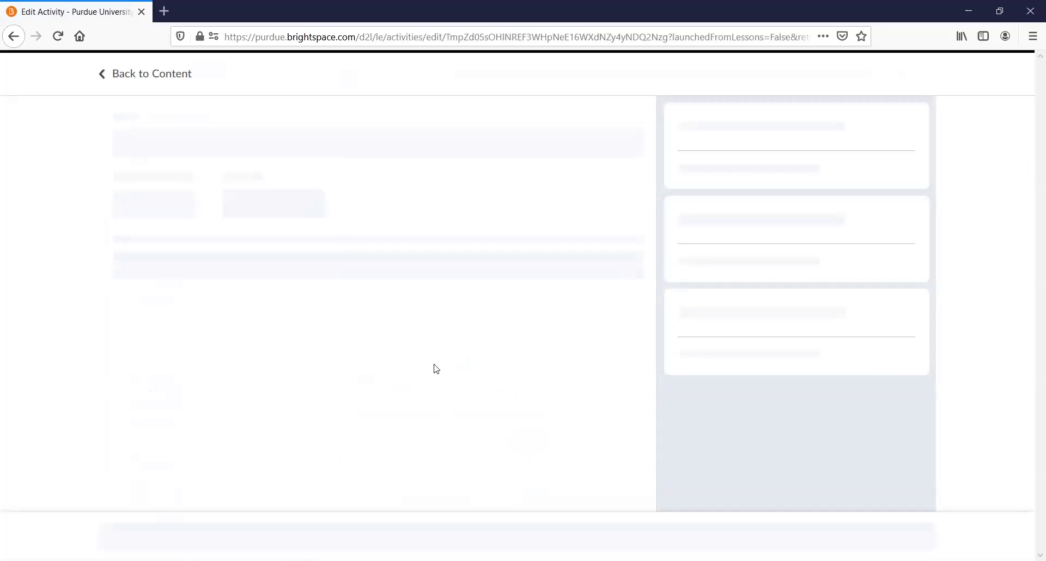
Name the new assignment "HW_find"
click(253, 146)
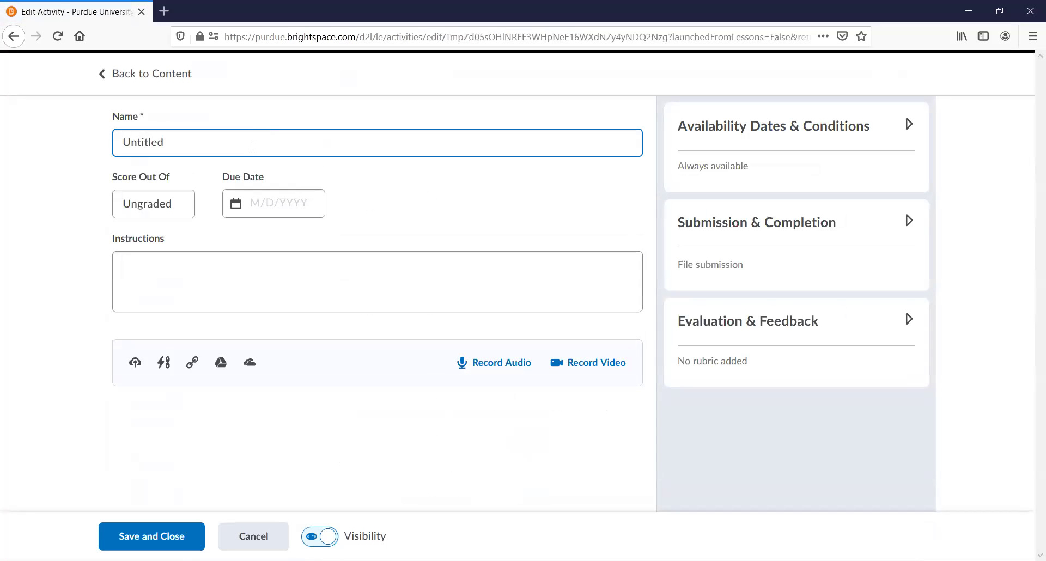
drag(197, 142, 100, 144)
text(HW_FIND)
key(BackSpace)
key(BackSpace)
key(BackSpace)
key(BackSpace)
text(find)
Set the HW_find assignment's score to 100 points and its due date to 2/24/2021 at 10:00 PM
click(154, 207)
text(100)
click(379, 205)
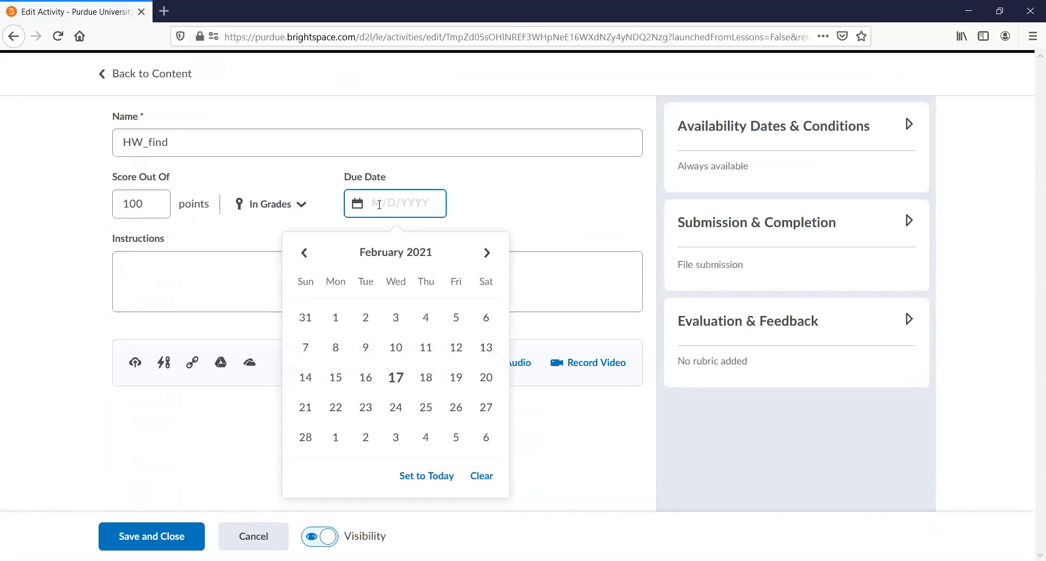
click(396, 409)
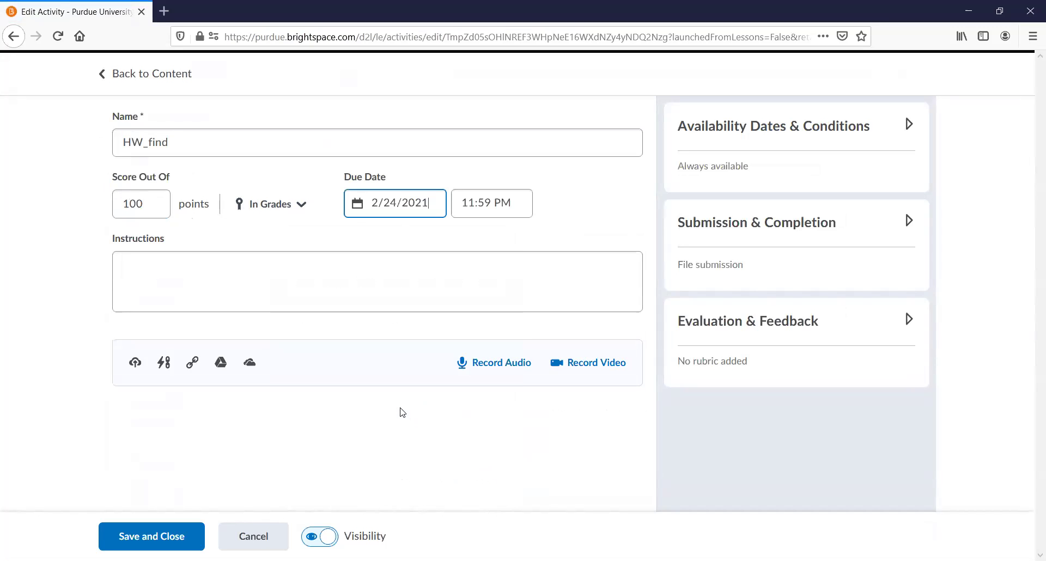
click(514, 204)
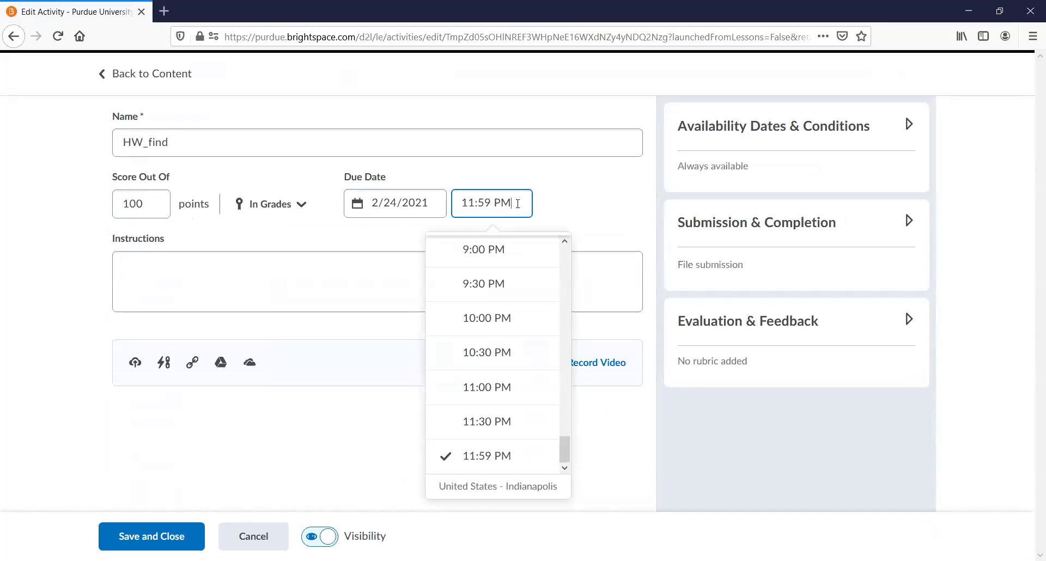
click(480, 320)
Start the instructions with "Using find do the following:" and below it "Display a list or directory listing for all files under some directory (example /chem),"
click(421, 292)
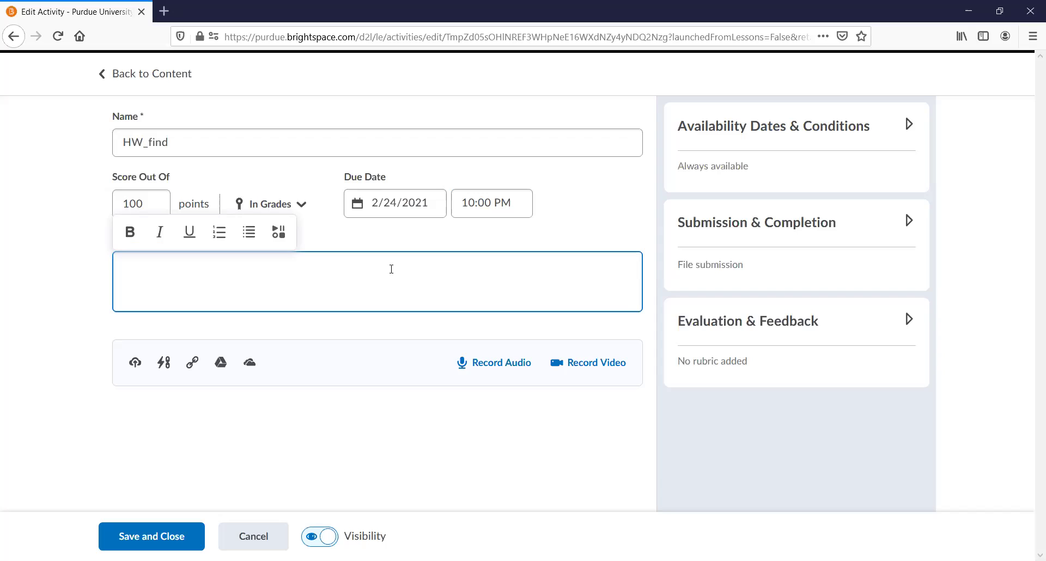
text(Using find do the following:)
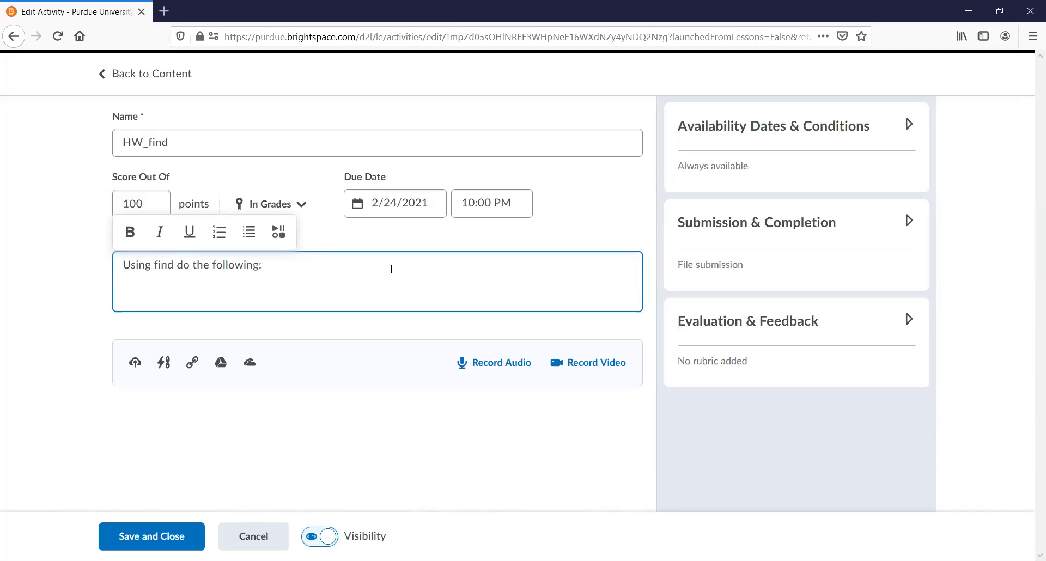
text(Display a lis)
text(t or directory listing)
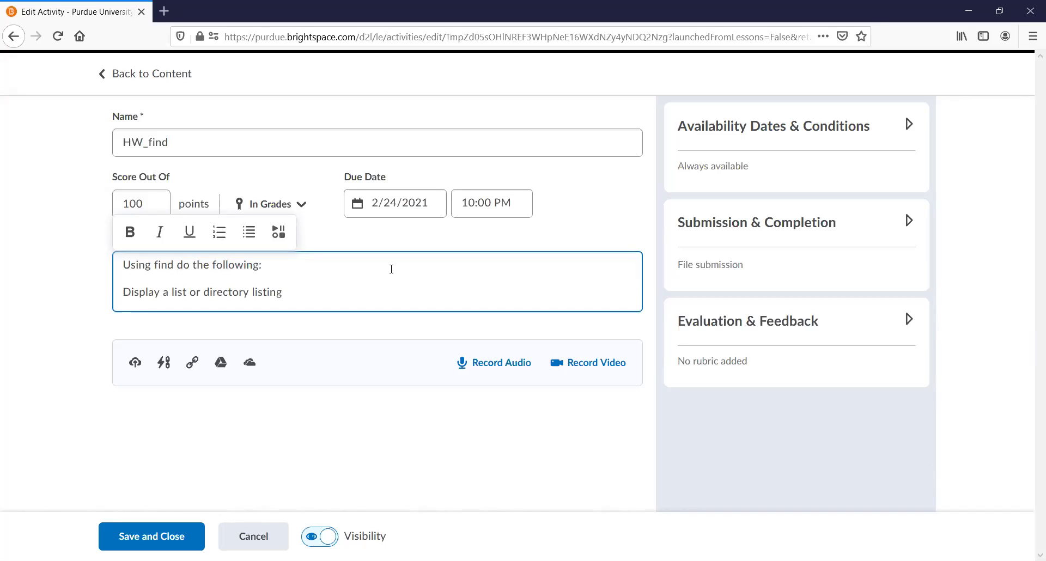
text( for all files under some d)
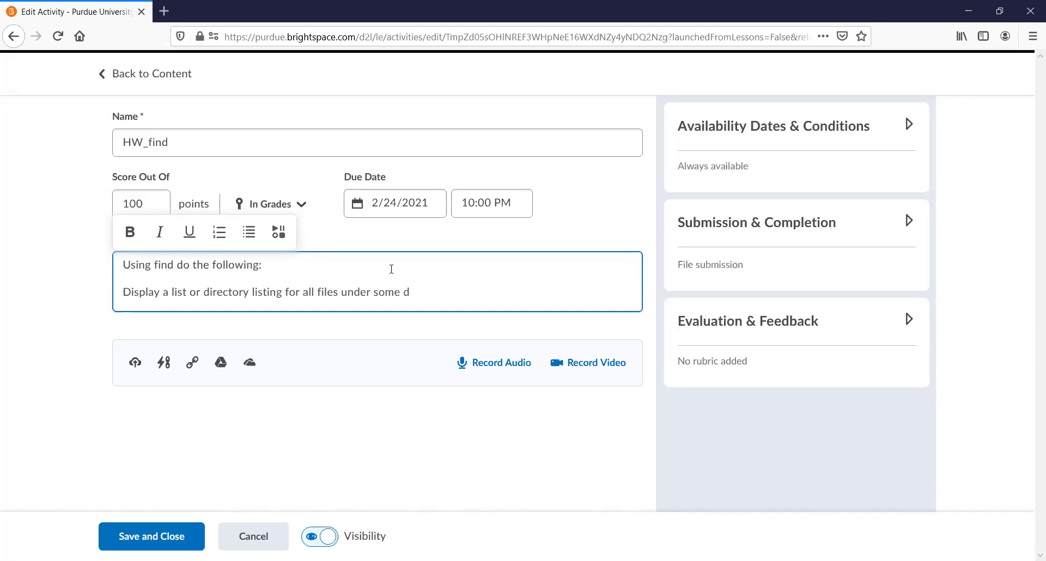
text(irector)
text(y ()example)
key(BackSpace)
key(BackSpace)
key(BackSpace)
key(BackSpace)
key(BackSpace)
key(BackSpace)
key(BackSpace)
text(example /chem),)
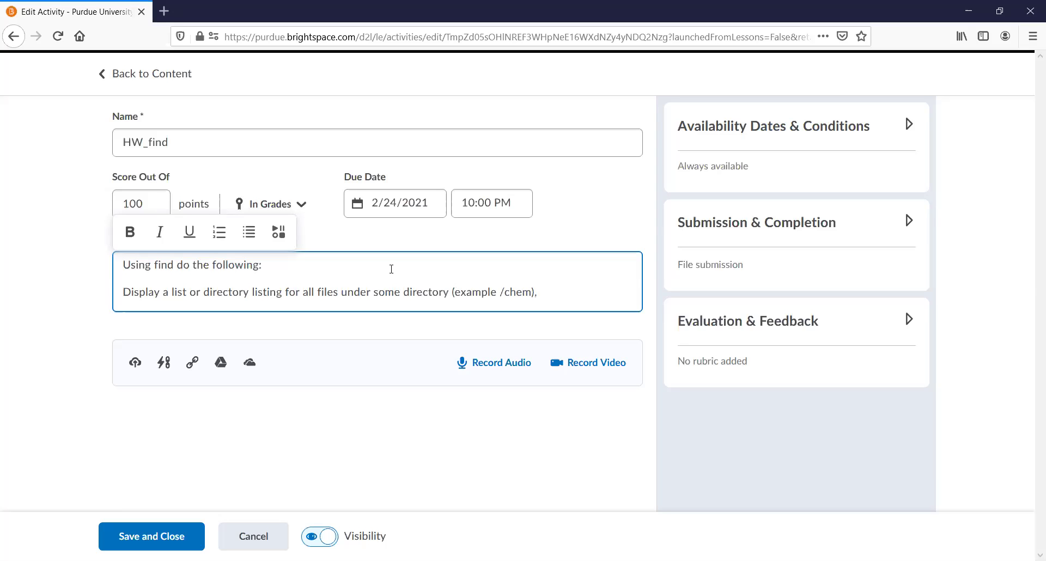
Complete the instruction sentence with "which are larger than 1 MB and that haven't been modified in a month."
text(which are)
key(BackSpace)
text(e larger than)
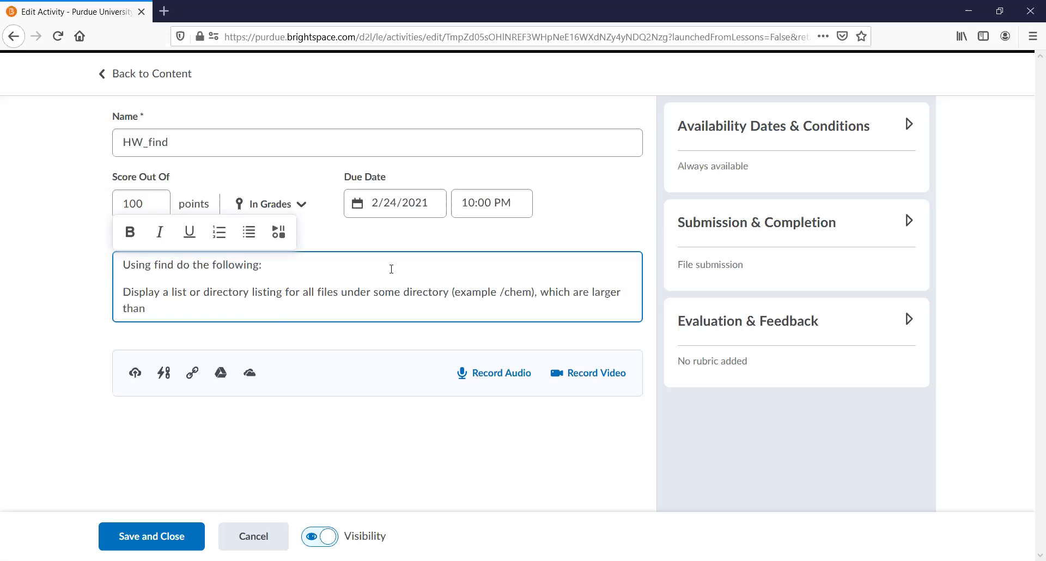
text( 1 MB AN)
key(BackSpace)
key(BackSpace)
key(BackSpace)
text(an)
key(BackSpace)
key(BackSpace)
text(and that haven't)
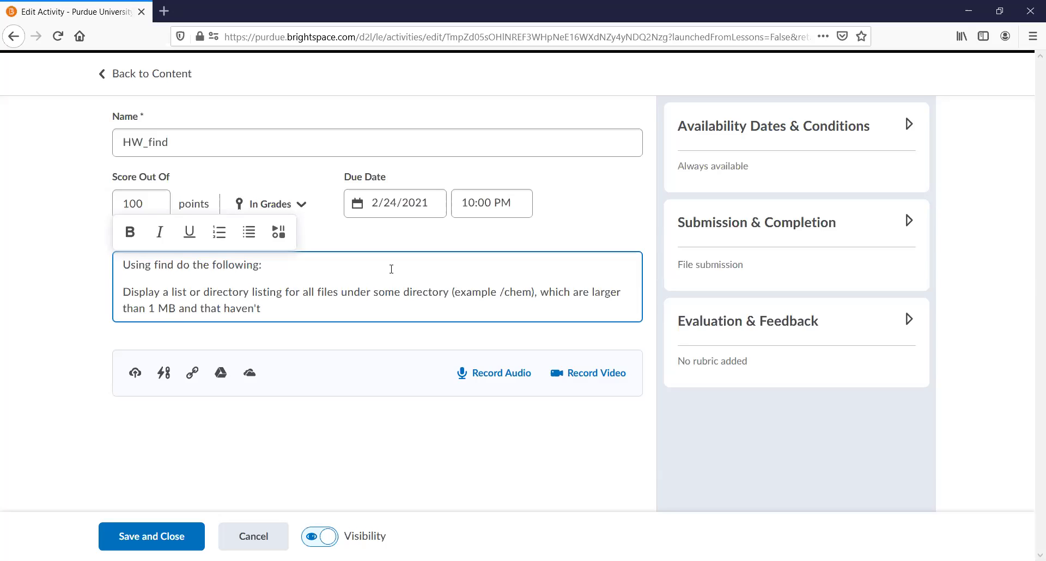
text(been modified in a month.)
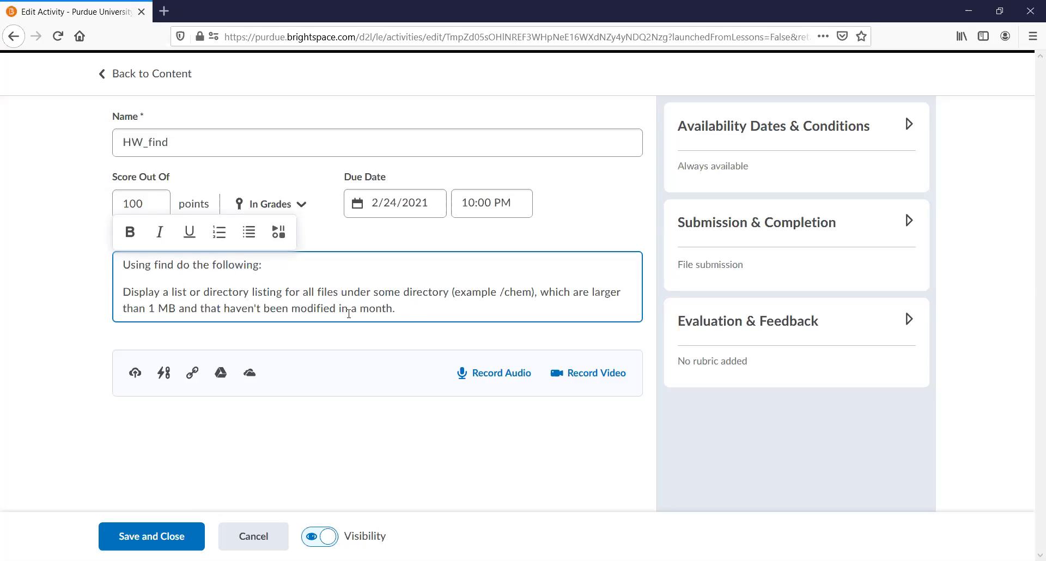
click(365, 233)
click(410, 301)
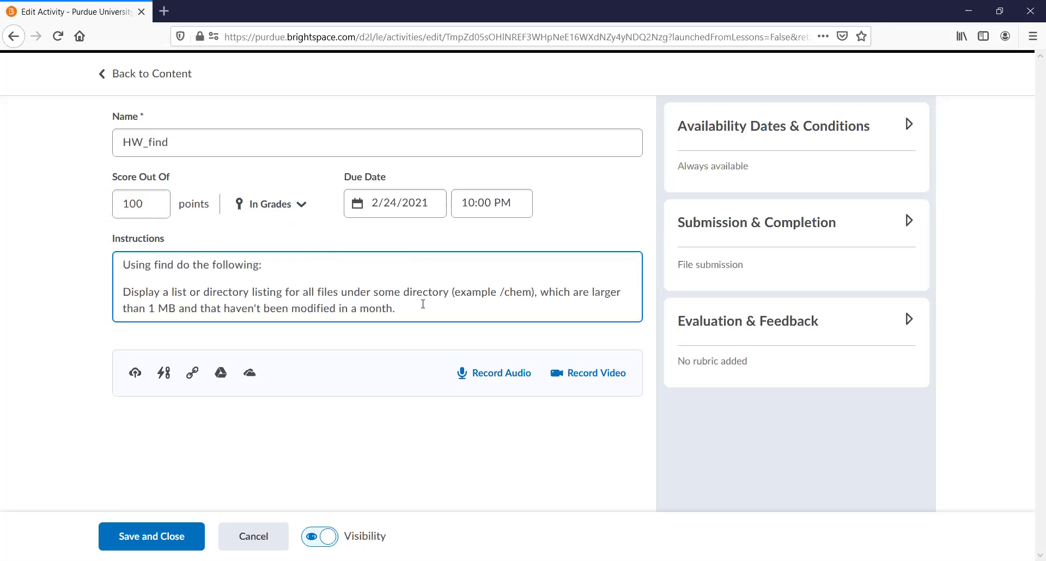
Make the HW_find assignment available from 2/16/2021 until 2/27/2021, and save and close it
click(910, 131)
click(734, 203)
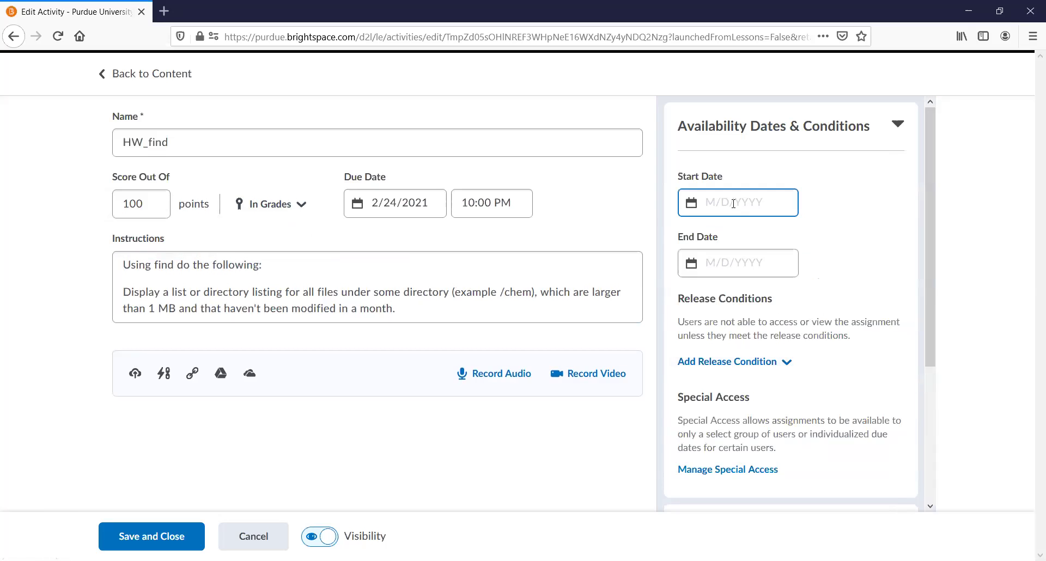
click(755, 376)
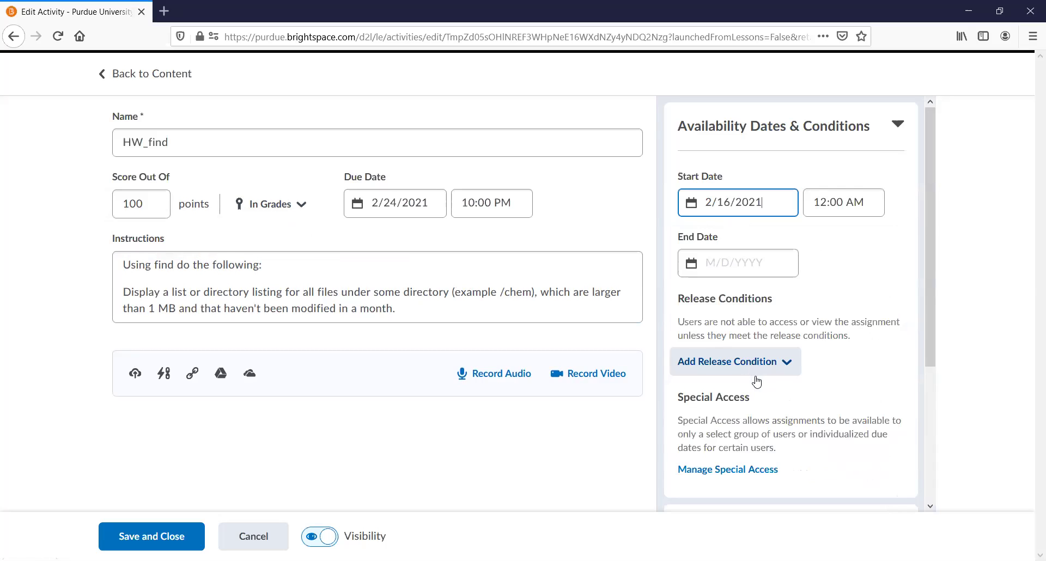
click(766, 268)
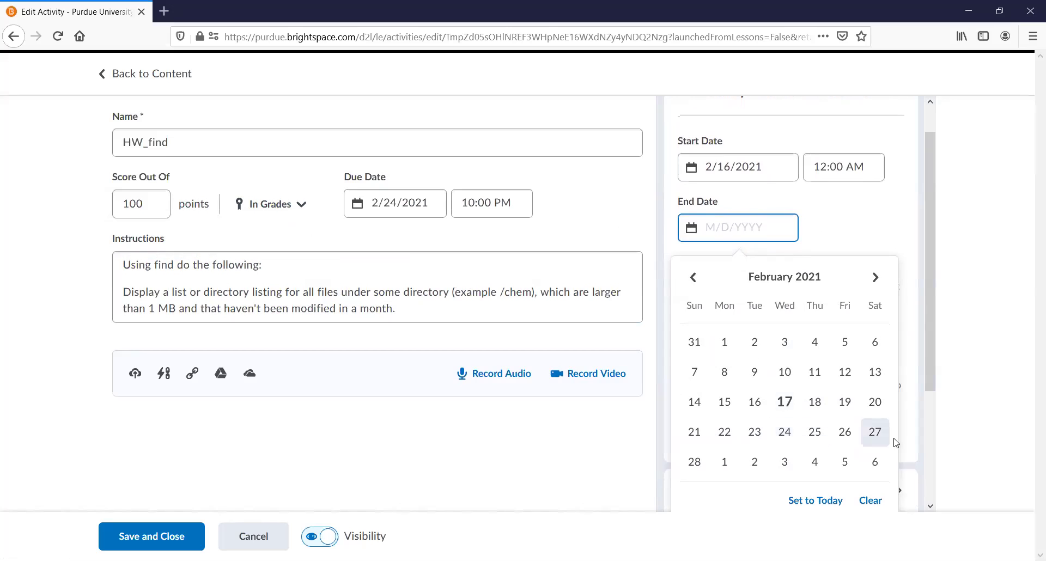
click(875, 434)
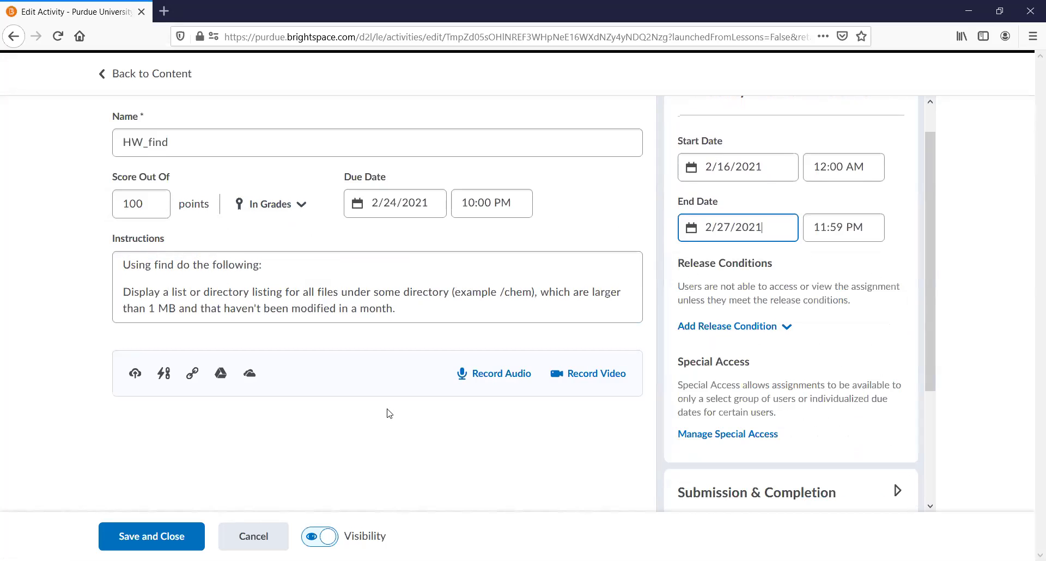
click(152, 537)
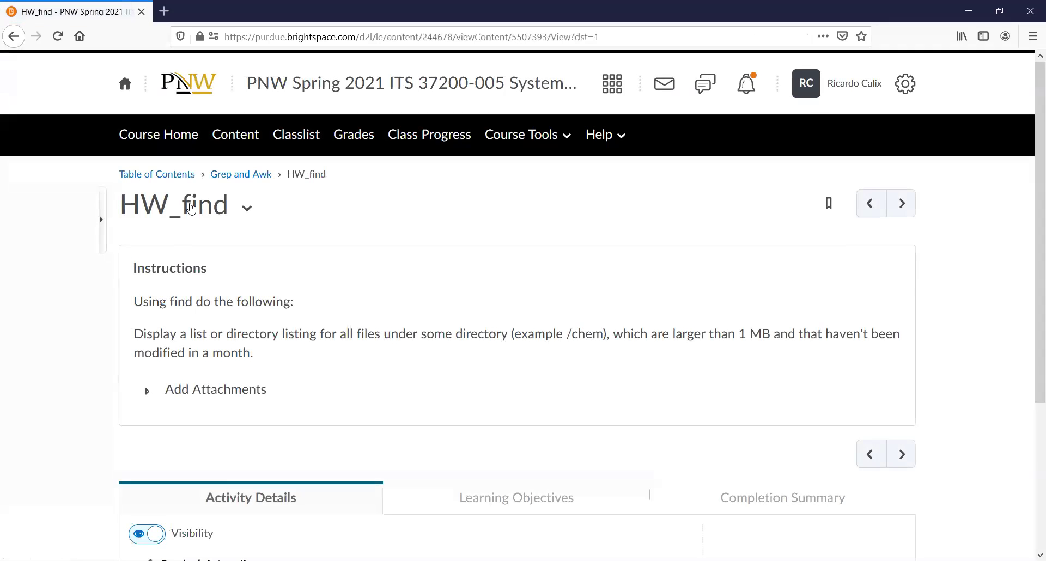
Check the assignments in the Grep and Awk module of the course's table of contents, and collapse the module
click(169, 179)
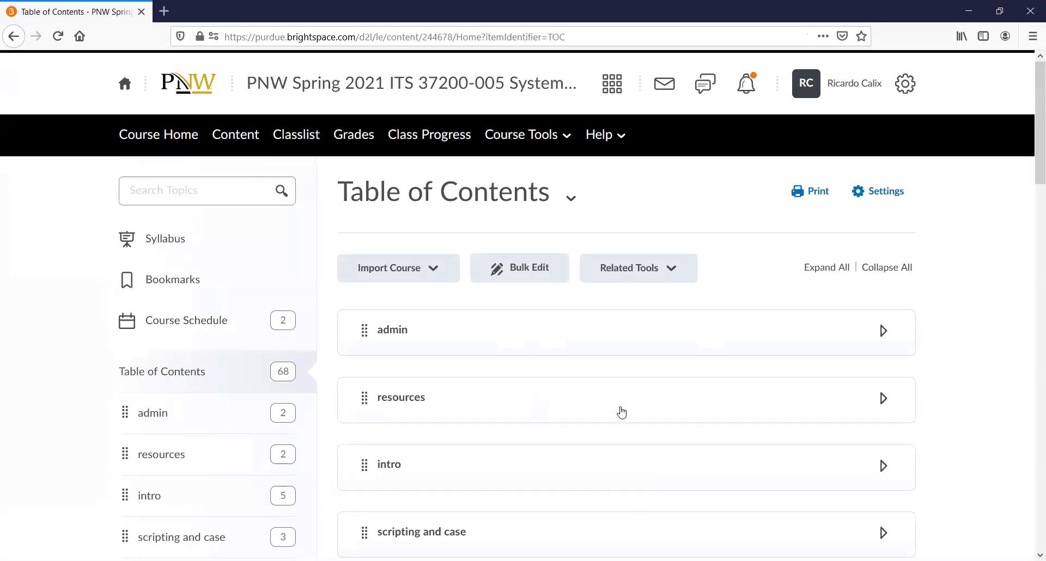
scroll(985, 443, down, 8)
scroll(987, 444, down, 5)
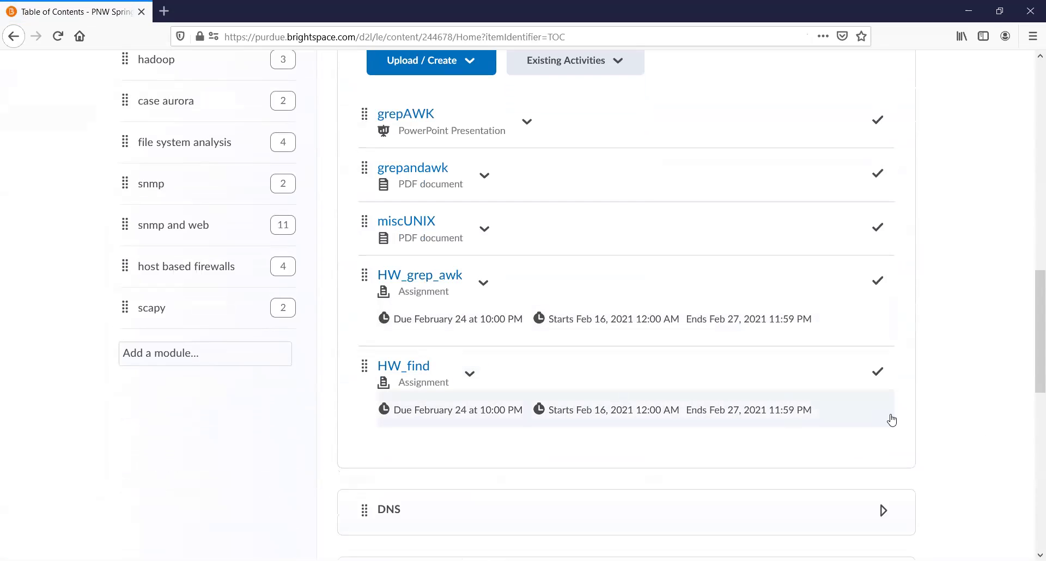
scroll(975, 290, up, 1)
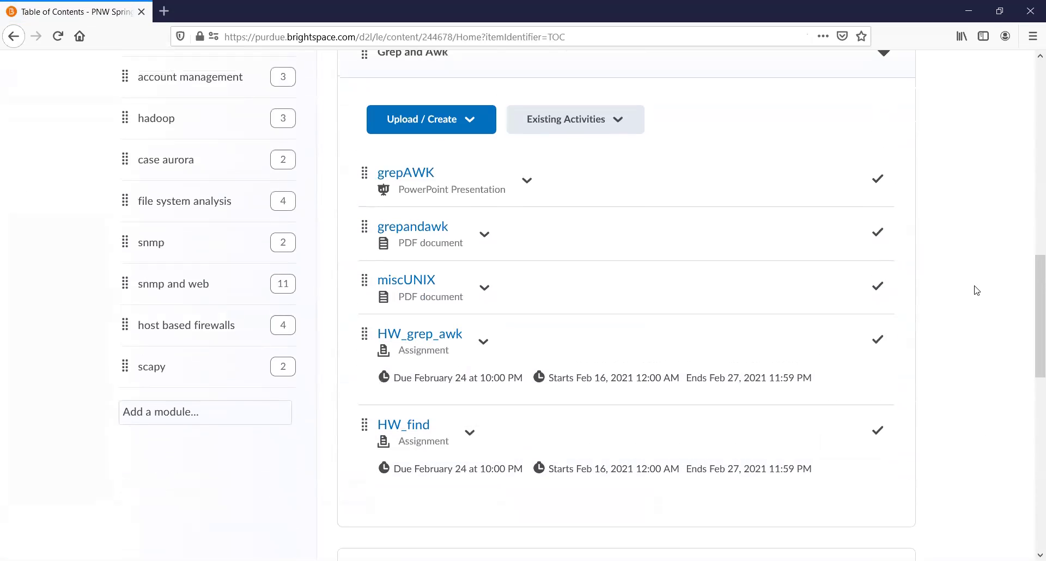
click(885, 57)
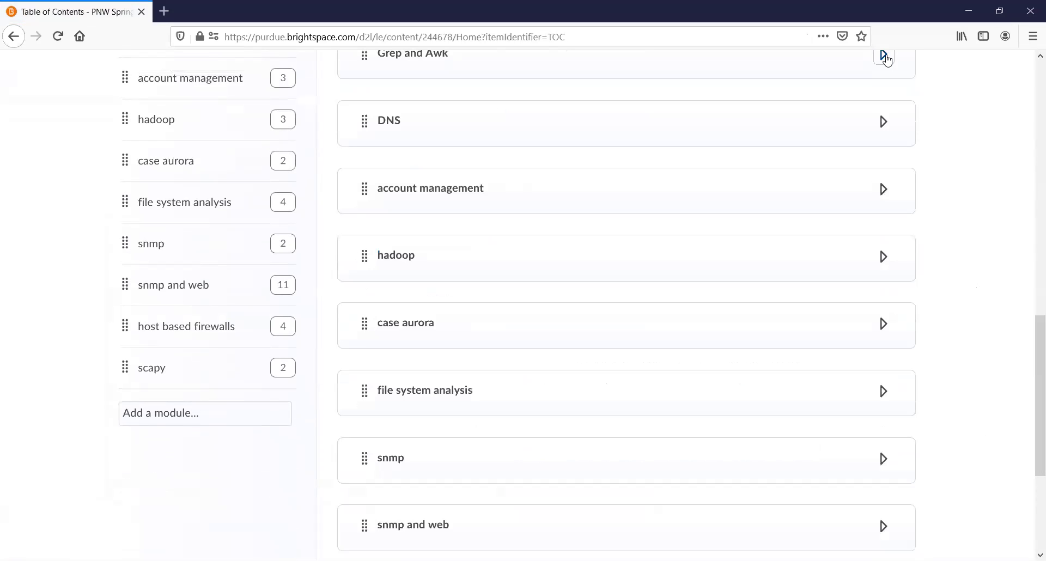